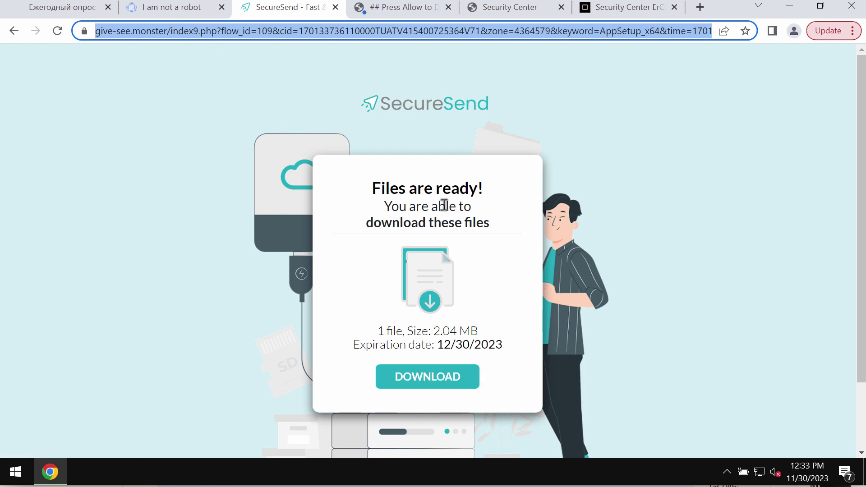
- Replace the download page address with combocleaner.com and load the Combo Cleaner website
{"action": "left_click", "coordinate": [308, 31]}
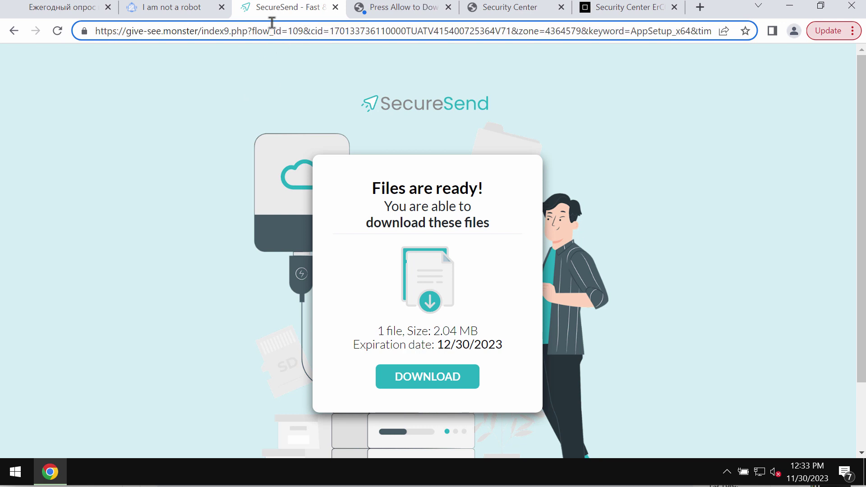
{"action": "left_click_drag", "start_coordinate": [126, 32], "coordinate": [203, 31]}
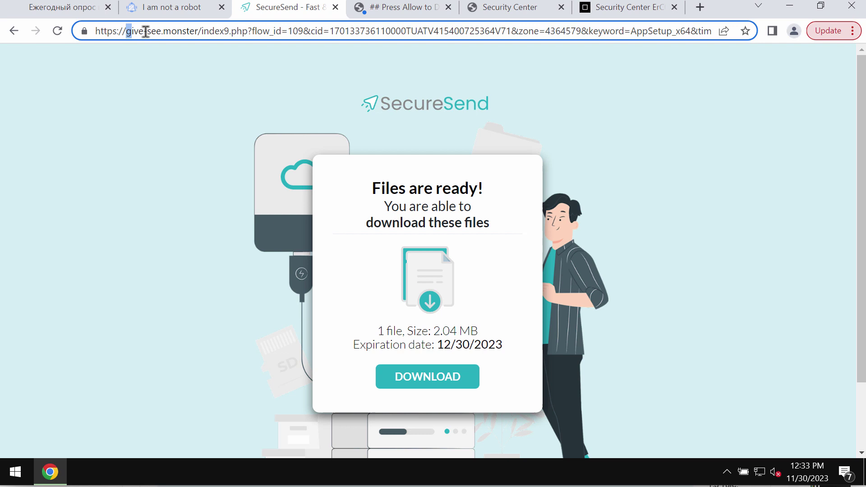
{"action": "double_click", "coordinate": [218, 32]}
{"action": "left_click", "coordinate": [218, 32]}
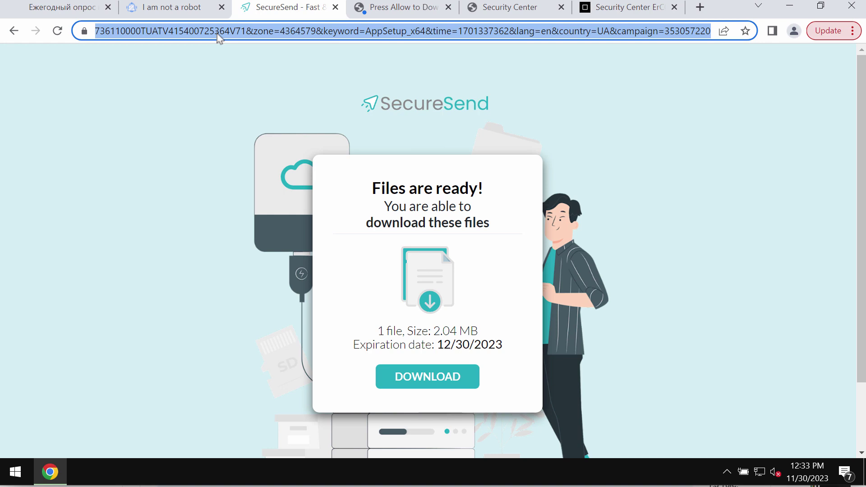
{"action": "type", "text": "c"}
{"action": "key", "text": "Return"}
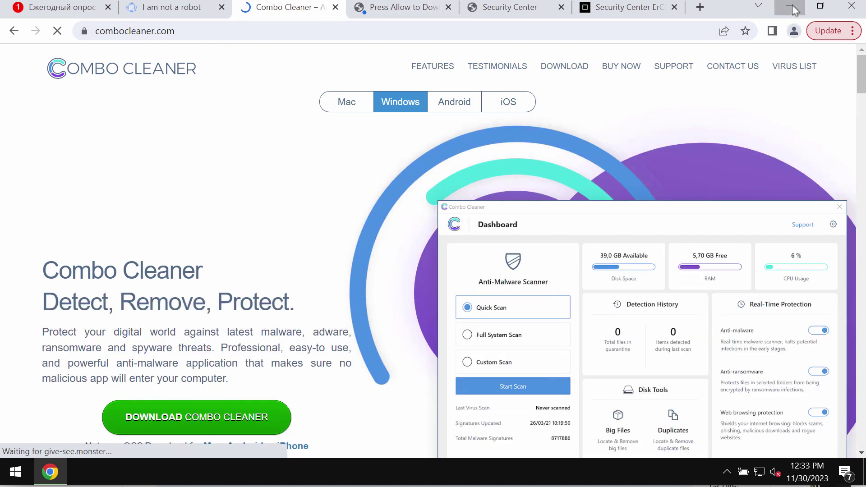
- Minimize Chrome and launch Combo Cleaner from its desktop icon to reach the Dashboard
{"action": "left_click", "coordinate": [791, 8]}
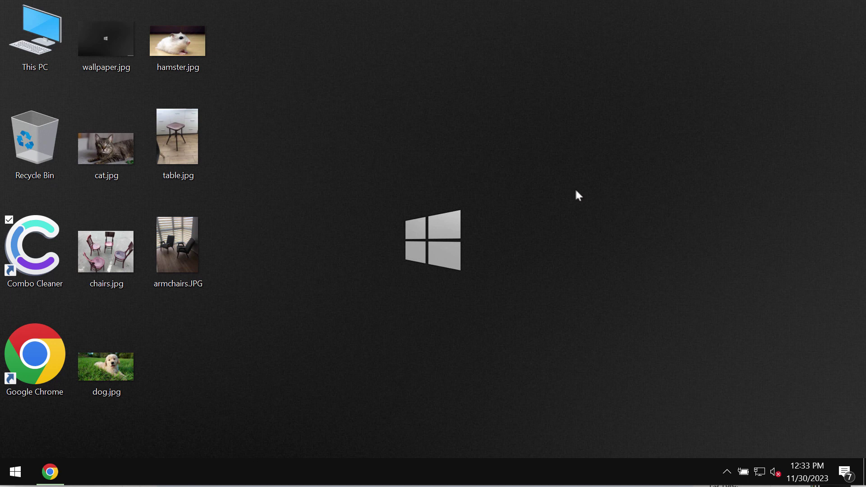
{"action": "left_click", "coordinate": [34, 257]}
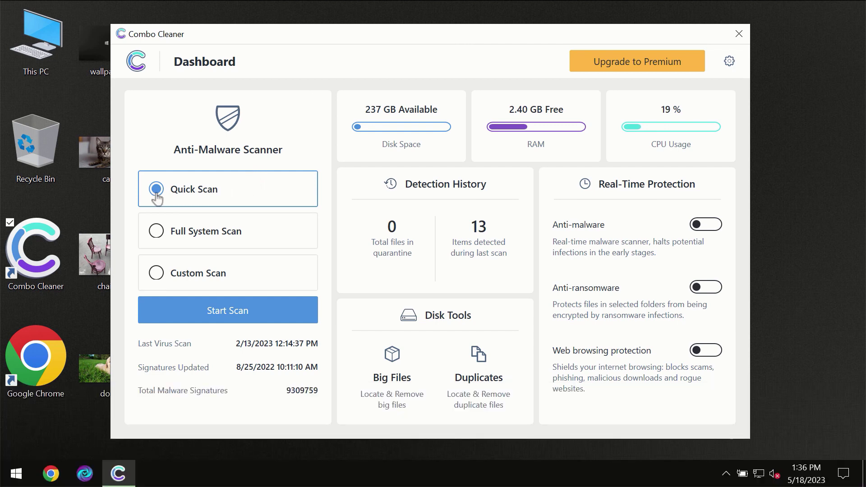
- Start a Quick Scan from the Combo Cleaner Dashboard
{"action": "left_click", "coordinate": [221, 316]}
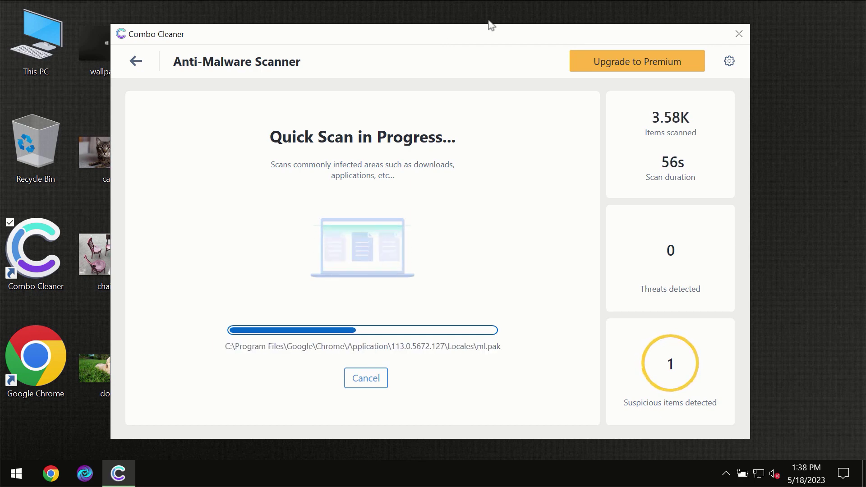
- Open Settings and view the Anti-Ransomware section's protected folders and trusted programs
{"action": "left_click", "coordinate": [730, 63]}
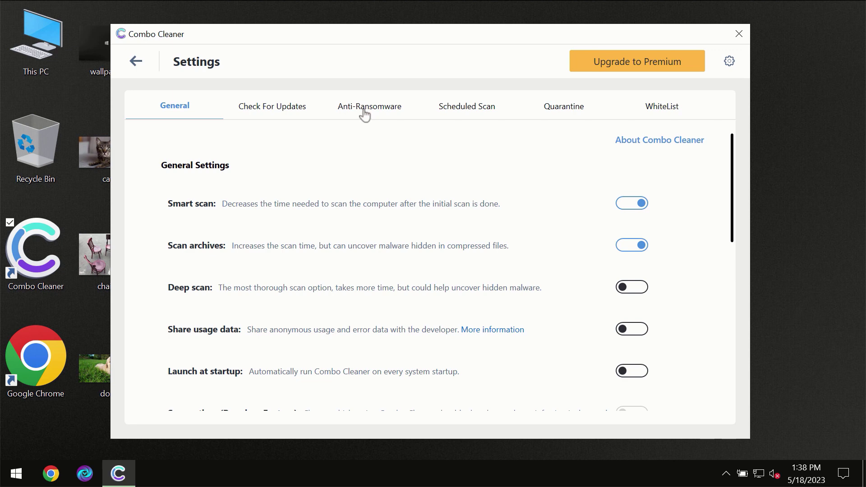
{"action": "left_click", "coordinate": [364, 115]}
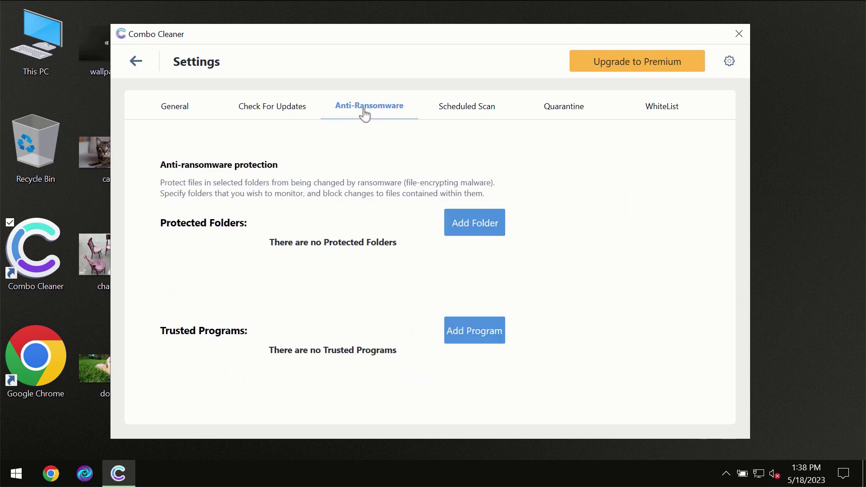
- Reopen the quick scan, let it finish with one spam ad threat, then open Premium upgrade
{"action": "left_click", "coordinate": [137, 64]}
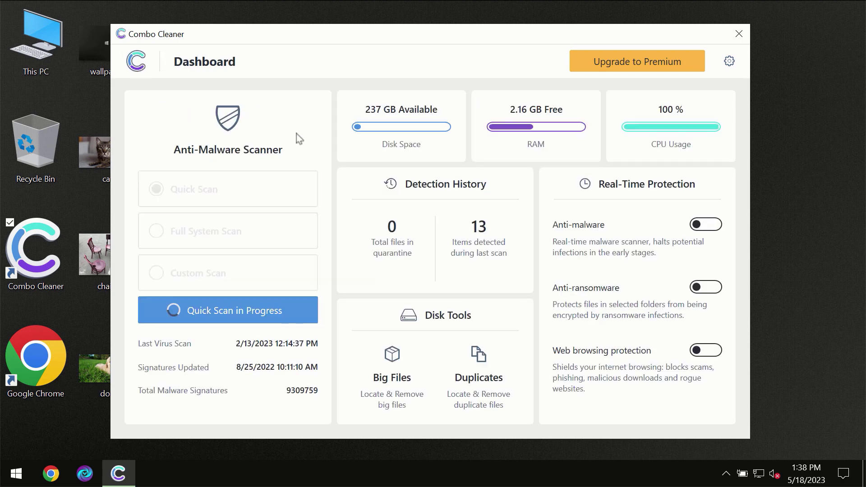
{"action": "left_click", "coordinate": [249, 318]}
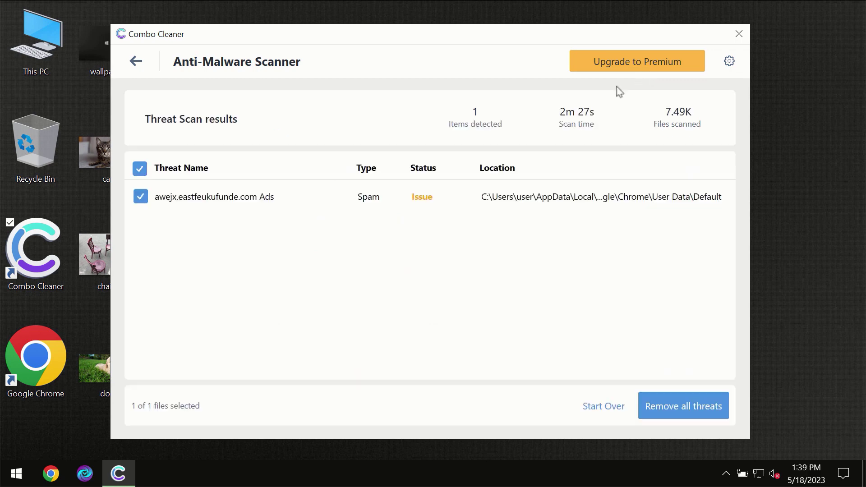
{"action": "left_click", "coordinate": [624, 65]}
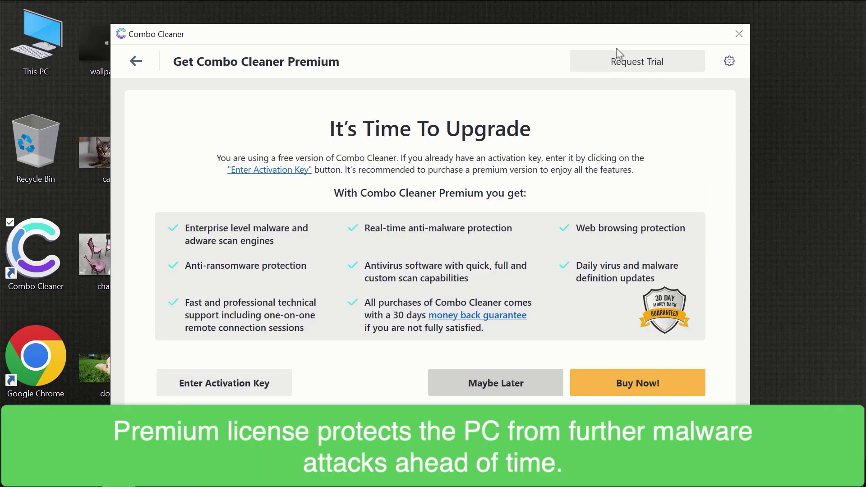